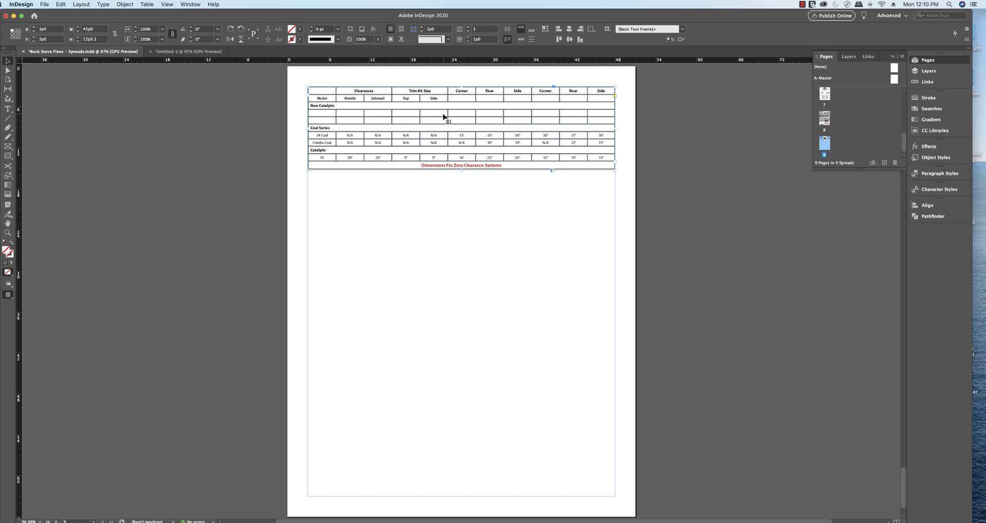
- Select and copy the Model 21 clearance row values from the PDF table in Acrobat
{"action": "key", "text": "super+Tab"}
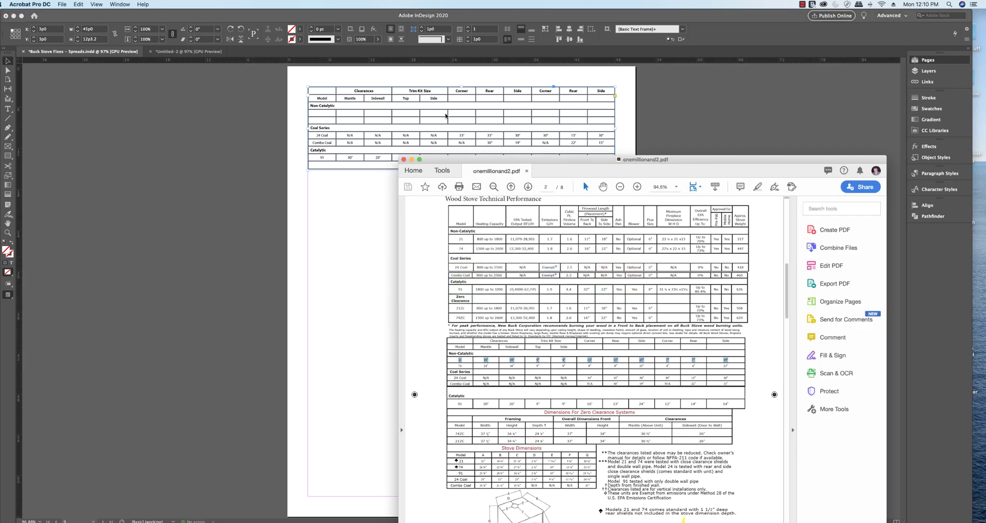
{"action": "left_click_drag", "start_coordinate": [688, 163], "coordinate": [462, 68]}
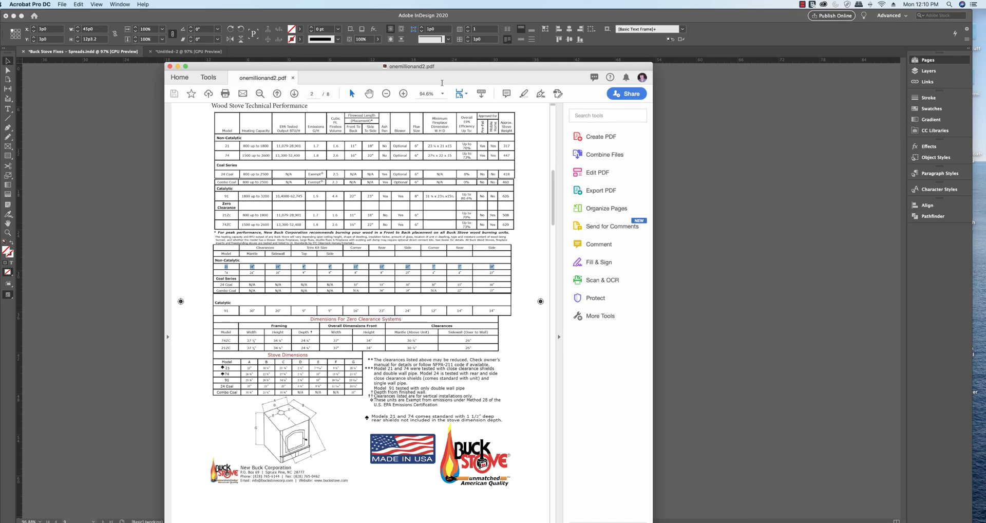
{"action": "left_click", "coordinate": [273, 266]}
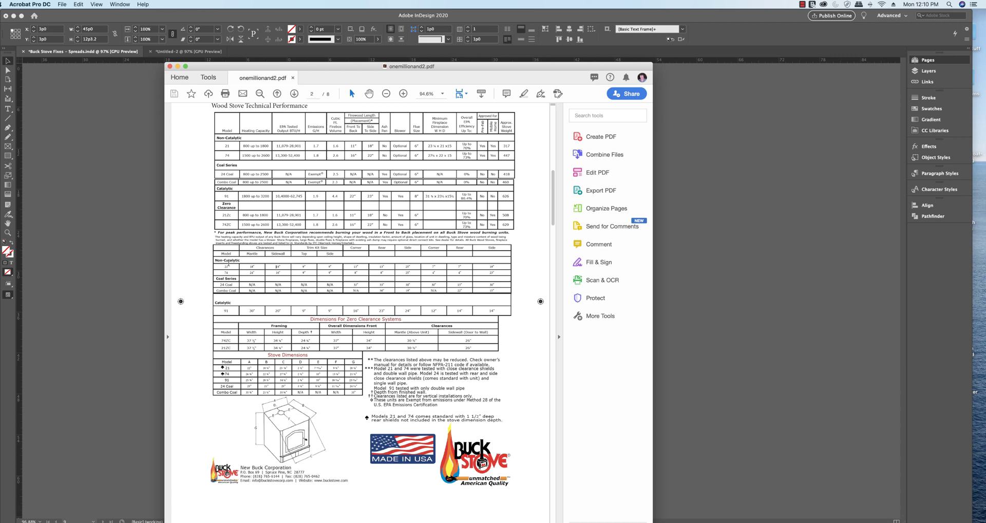
{"action": "left_click_drag", "start_coordinate": [502, 66], "coordinate": [665, 285]}
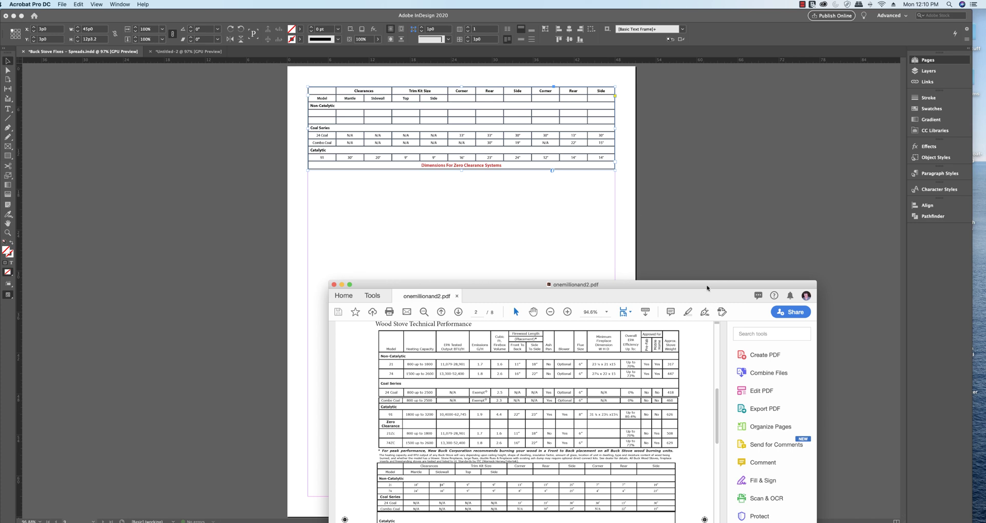
{"action": "left_click_drag", "start_coordinate": [707, 289], "coordinate": [619, 93]}
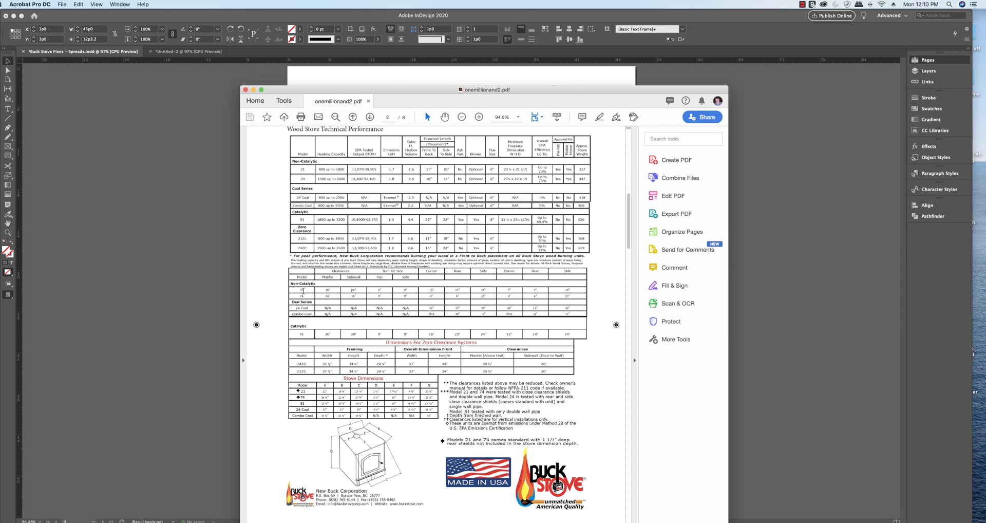
{"action": "left_click_drag", "start_coordinate": [297, 291], "coordinate": [574, 291]}
{"action": "key", "text": "super+c"}
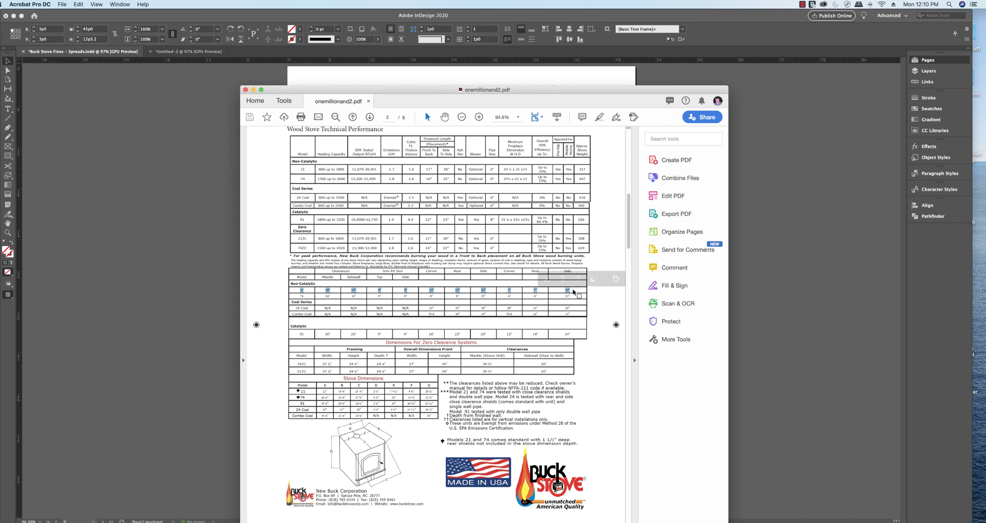
{"action": "key", "text": "super+Tab"}
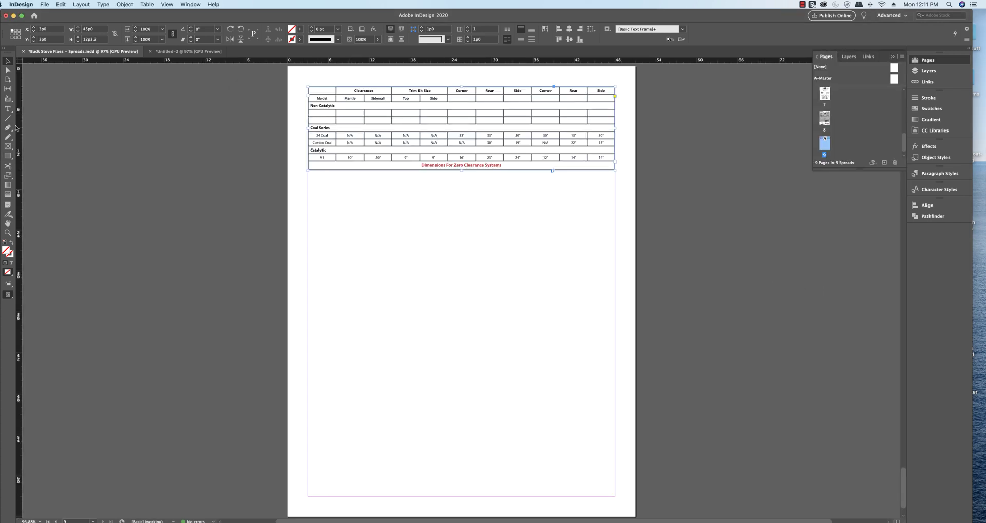
{"action": "left_click", "coordinate": [8, 109]}
{"action": "left_click", "coordinate": [324, 112]}
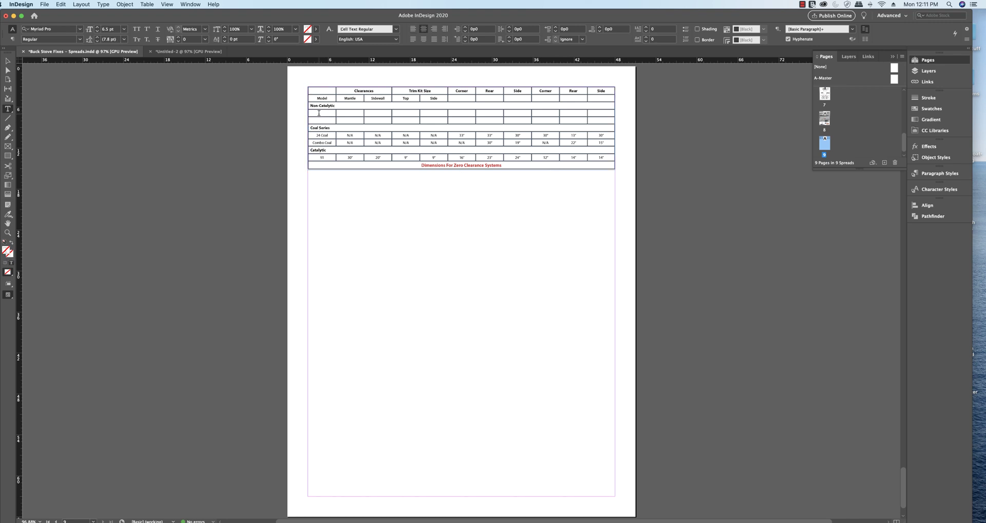
{"action": "type", "text": "21\" 18\" 18\" 9\" 9\" 13\" 13\" 25\" 7\" 7\" 19\""}
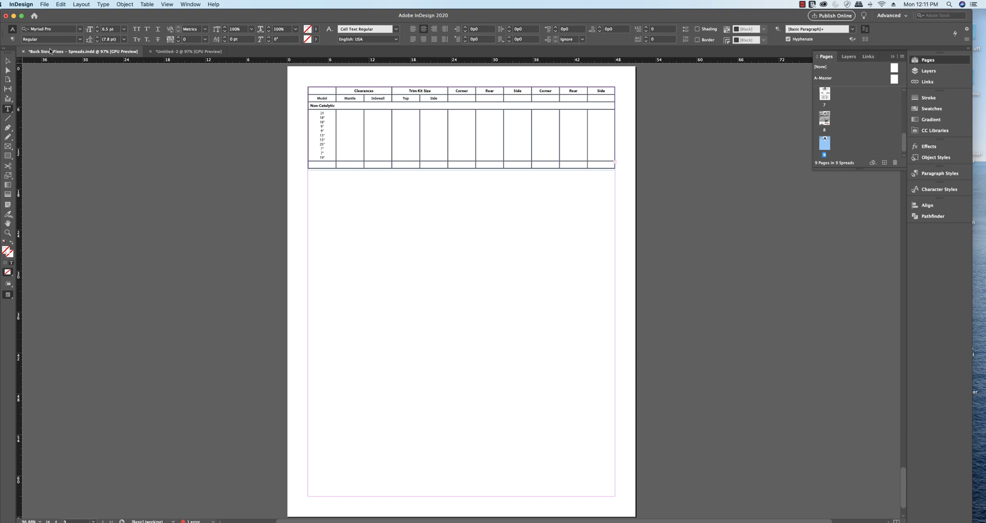
{"action": "left_click", "coordinate": [60, 4]}
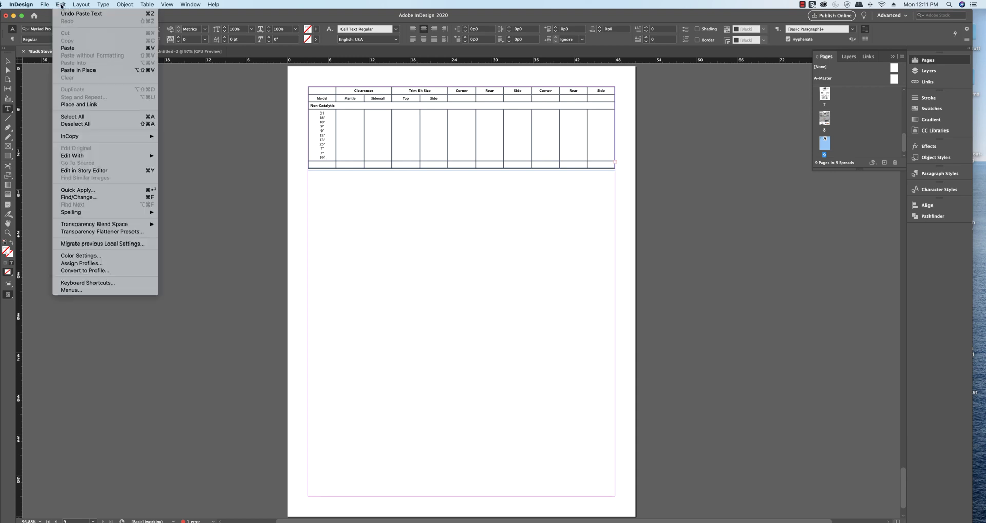
{"action": "left_click", "coordinate": [64, 13]}
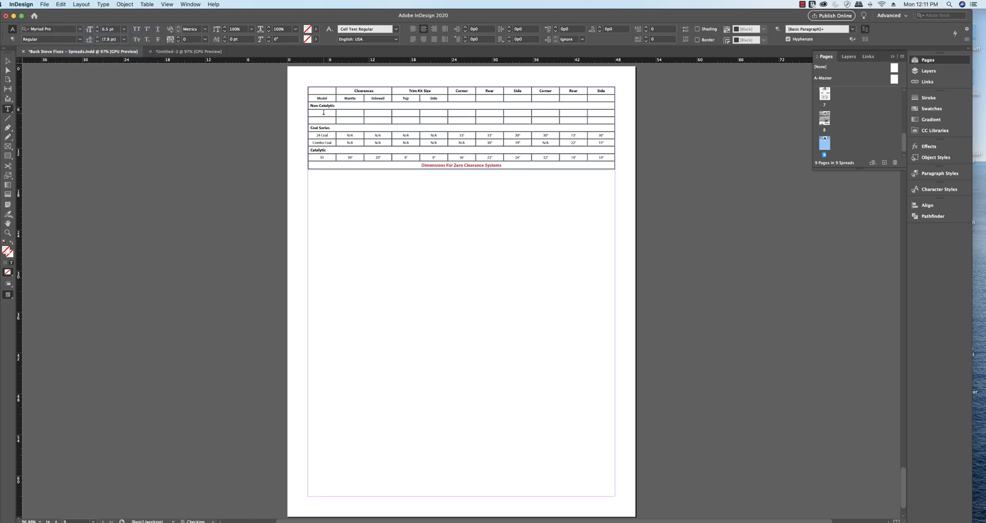
{"action": "left_click_drag", "start_coordinate": [317, 113], "coordinate": [603, 114]}
{"action": "key", "text": "super+v"}
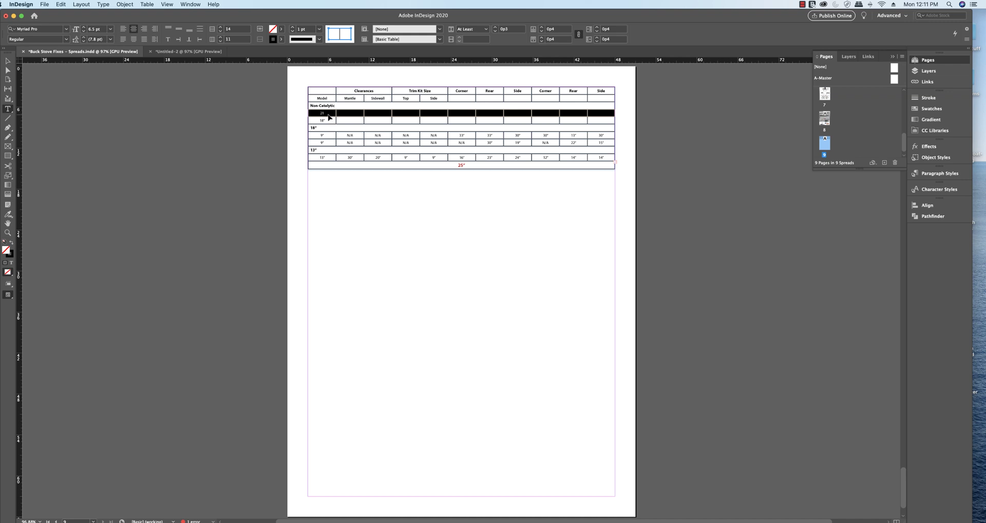
{"action": "key", "text": "super+z"}
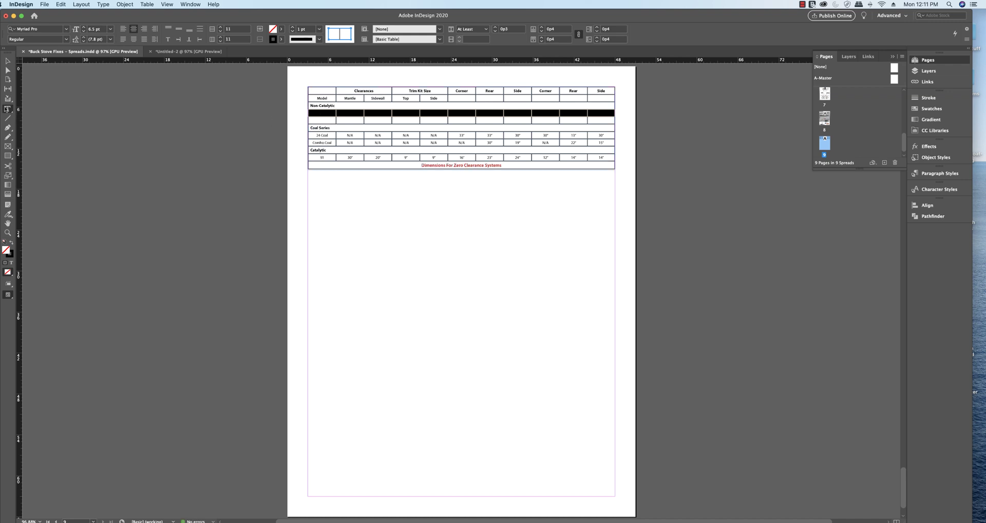
- Paste the Model 21 values into a new text frame and convert them to a table with Paragraph separators
{"action": "left_click", "coordinate": [8, 109]}
{"action": "left_click_drag", "start_coordinate": [308, 199], "coordinate": [616, 312]}
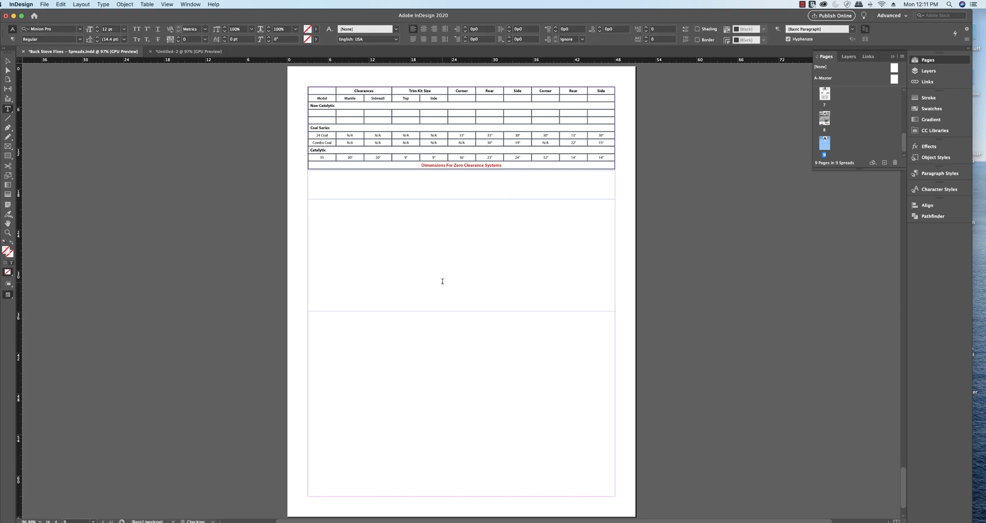
{"action": "key", "text": "super+v"}
{"action": "left_click_drag", "start_coordinate": [319, 284], "coordinate": [305, 193]}
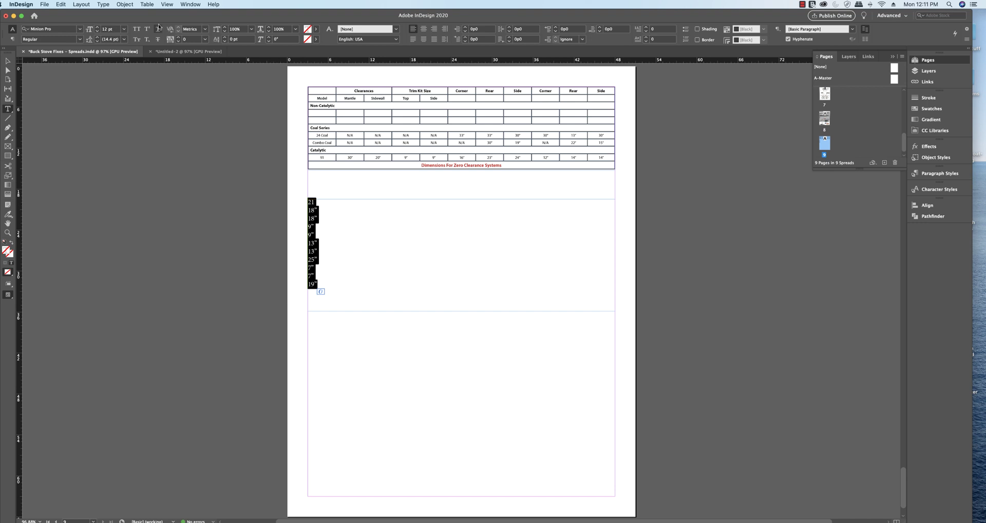
{"action": "left_click", "coordinate": [146, 5]}
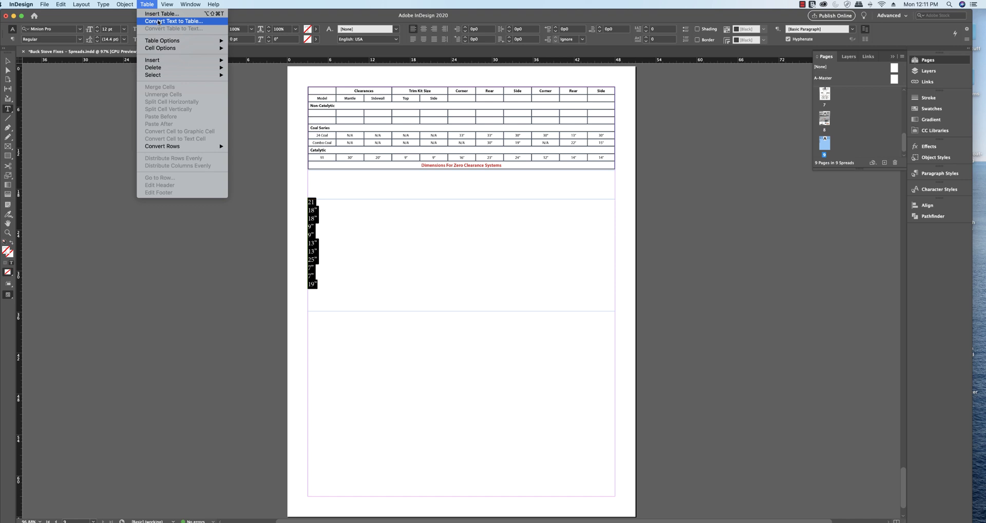
{"action": "left_click", "coordinate": [160, 22]}
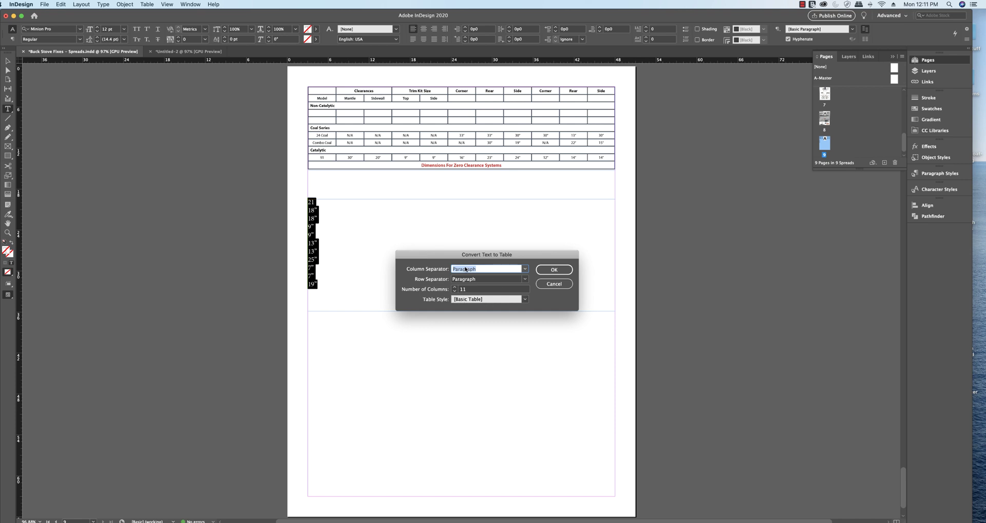
{"action": "left_click", "coordinate": [526, 270]}
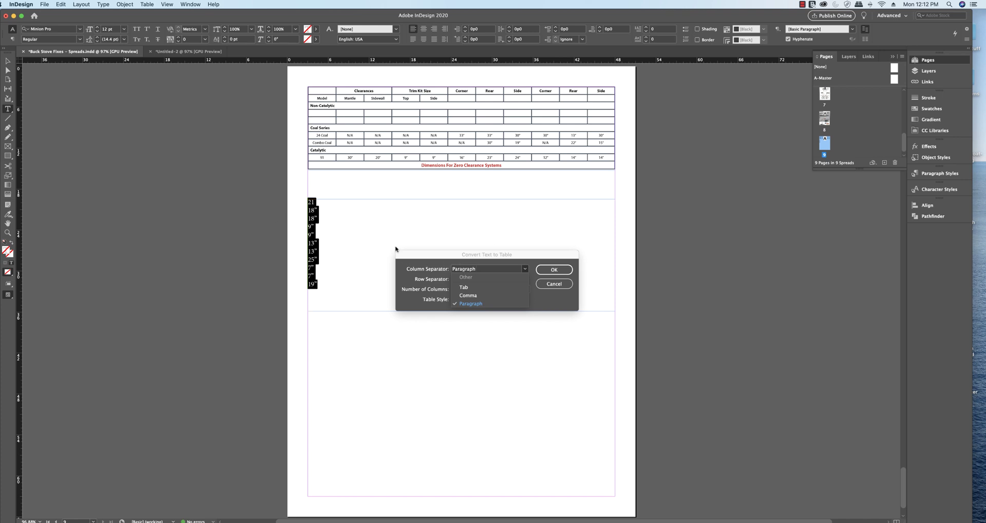
{"action": "left_click", "coordinate": [502, 269]}
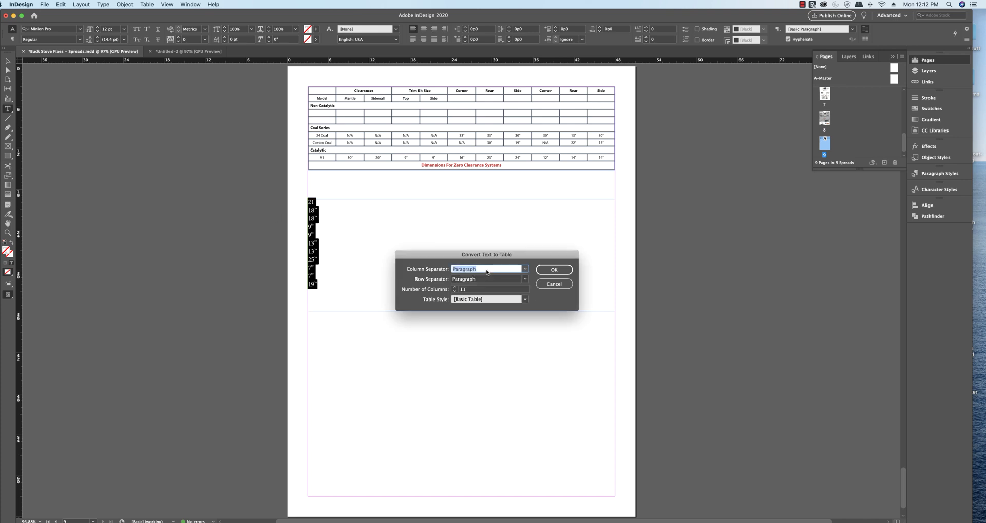
- Paste the Model 21 values into the first empty Non-Catalytic row, centered in Cell Text Regular style
{"action": "left_click", "coordinate": [555, 270]}
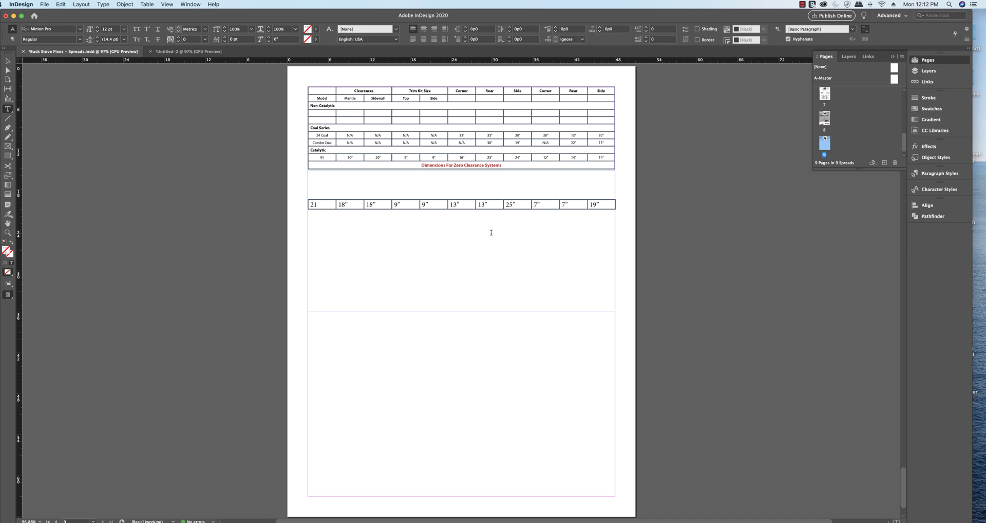
{"action": "left_click_drag", "start_coordinate": [599, 205], "coordinate": [315, 204]}
{"action": "key", "text": "super+c"}
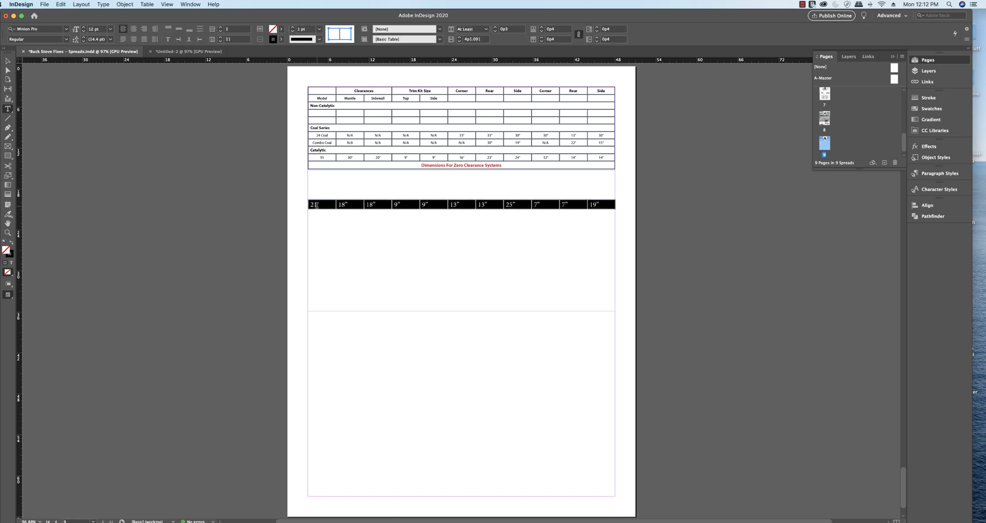
{"action": "left_click_drag", "start_coordinate": [321, 112], "coordinate": [590, 113]}
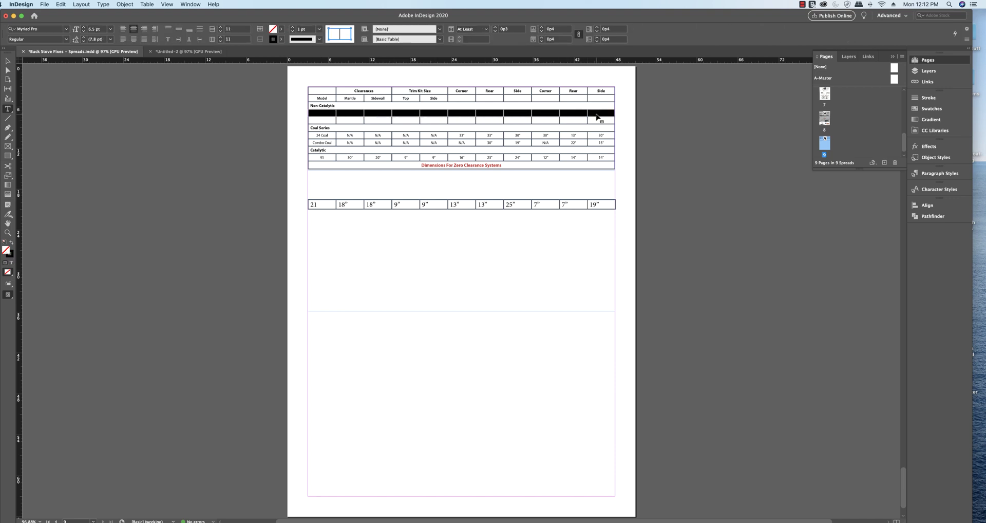
{"action": "key", "text": "super+v"}
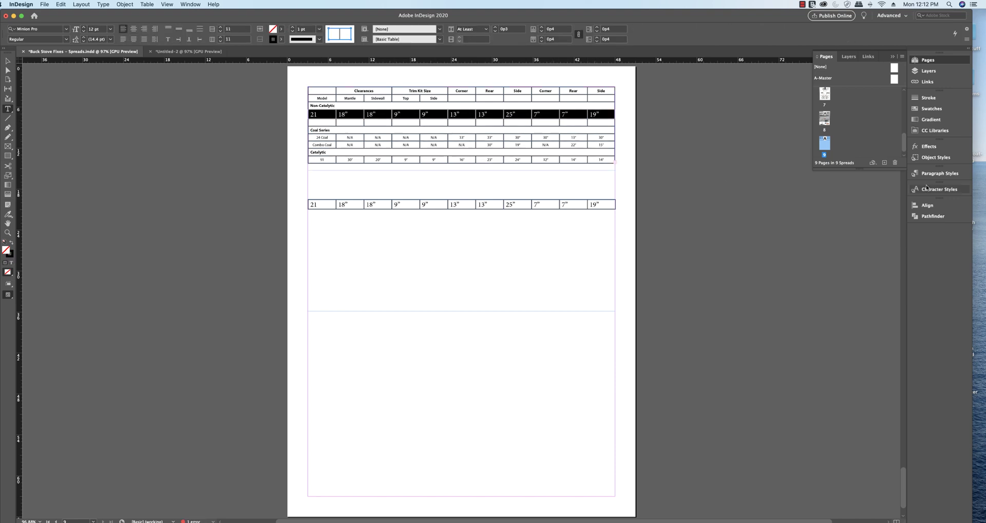
{"action": "left_click", "coordinate": [931, 190]}
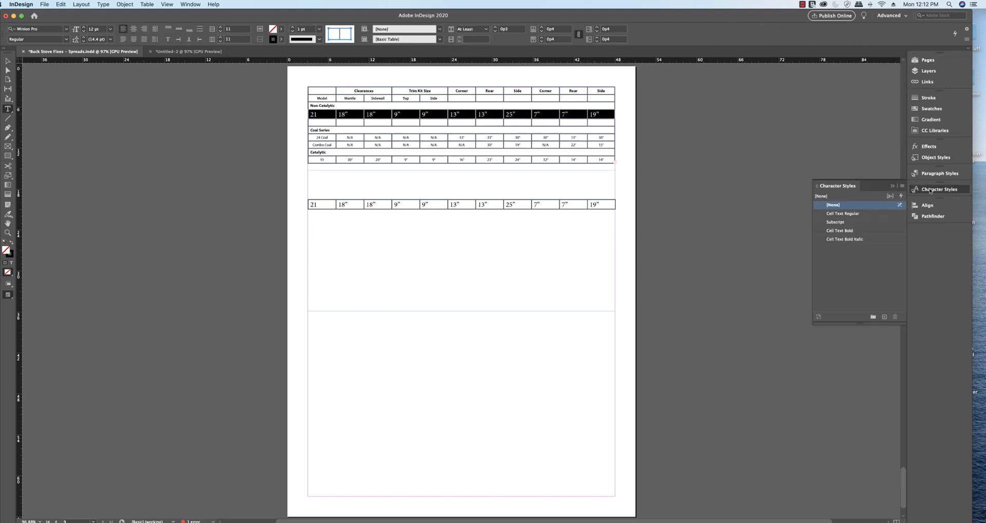
{"action": "left_click", "coordinate": [845, 214]}
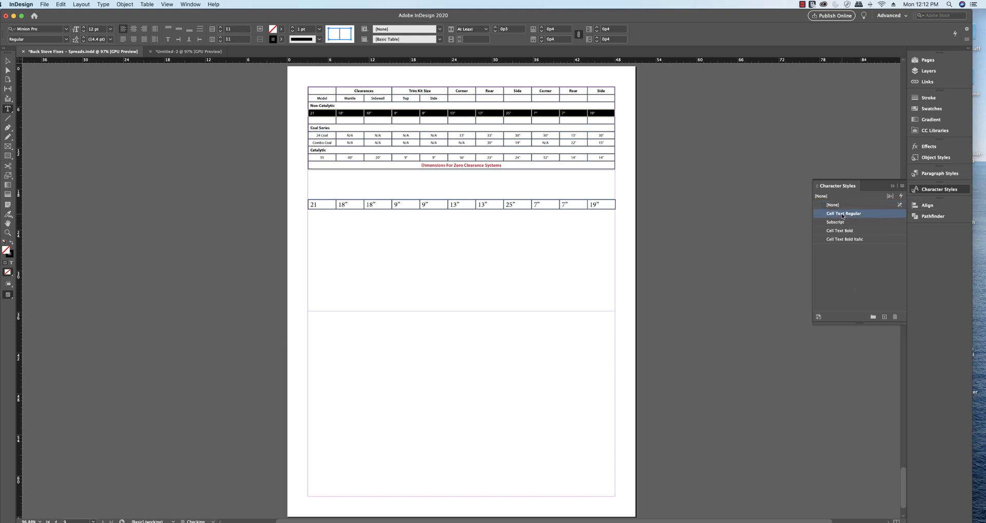
{"action": "left_click", "coordinate": [134, 30]}
{"action": "left_click", "coordinate": [8, 61]}
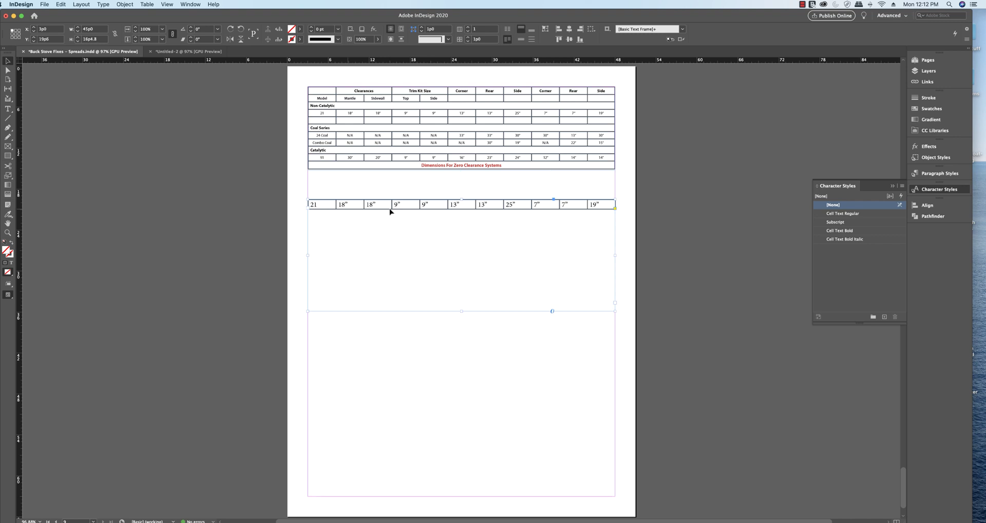
- Remove the leftover Model 21 copy and select the Model 74 row values in the PDF
{"action": "key", "text": "super+z"}
{"action": "key", "text": "super+Tab"}
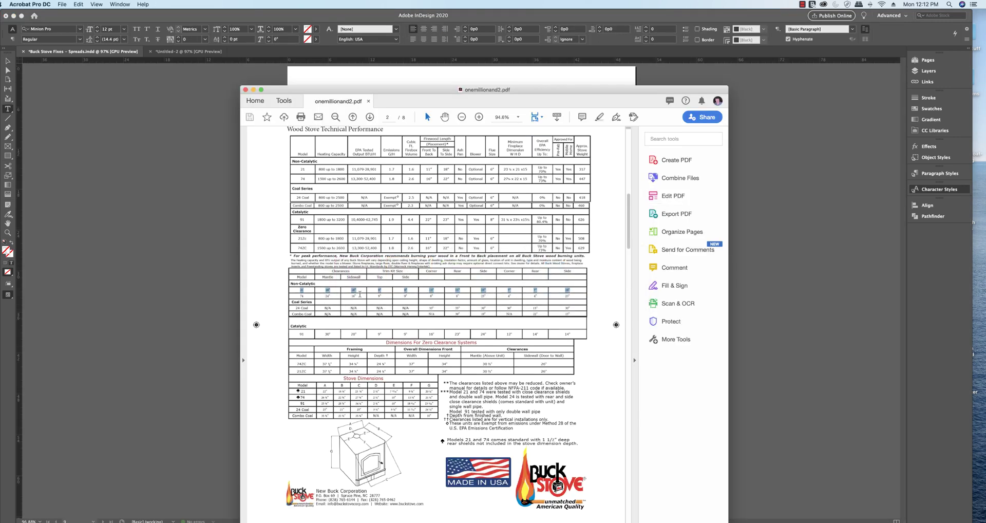
{"action": "left_click", "coordinate": [337, 297]}
{"action": "left_click_drag", "start_coordinate": [322, 296], "coordinate": [538, 299]}
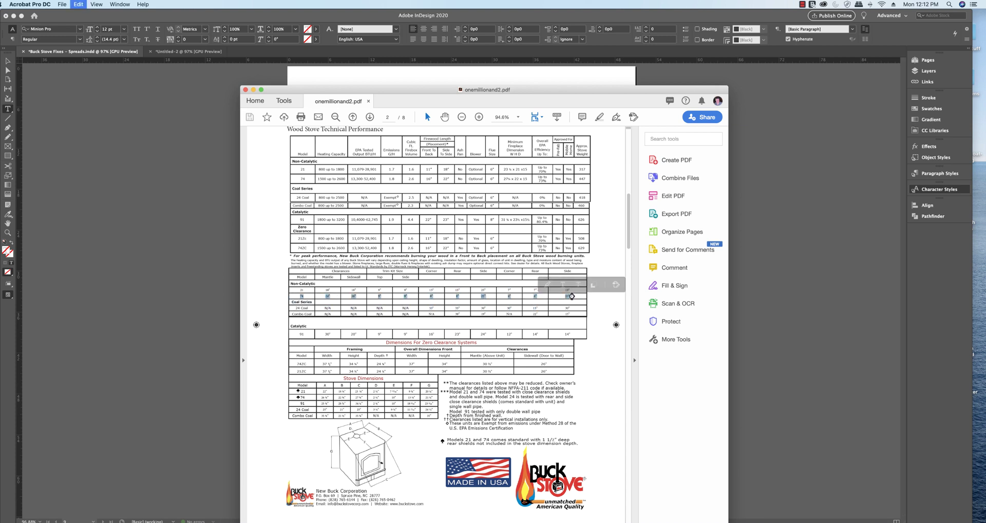
- Paste the Model 74 values into the empty frame as a one-row, 11-column table and select its cells
{"action": "left_click", "coordinate": [769, 273]}
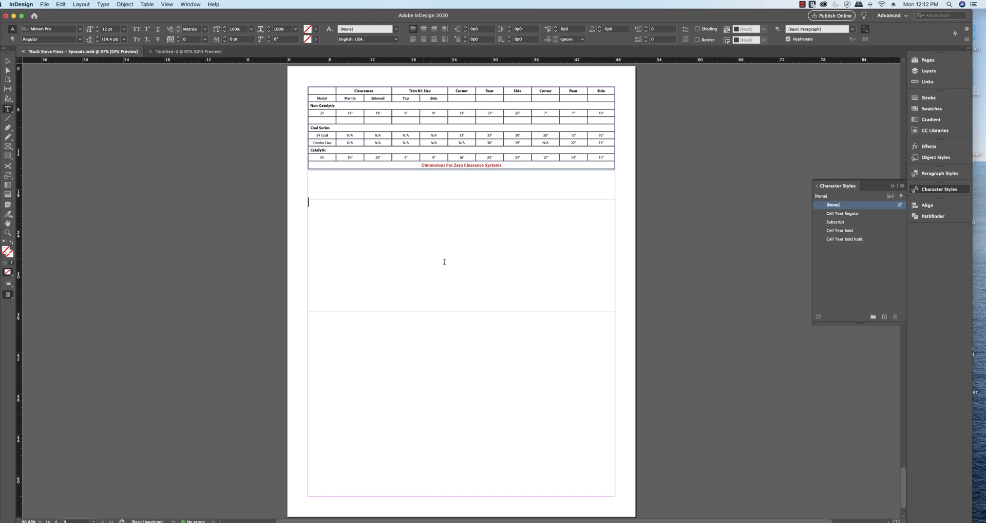
{"action": "left_click", "coordinate": [357, 229]}
{"action": "key", "text": "super+v"}
{"action": "left_click_drag", "start_coordinate": [327, 286], "coordinate": [302, 202]}
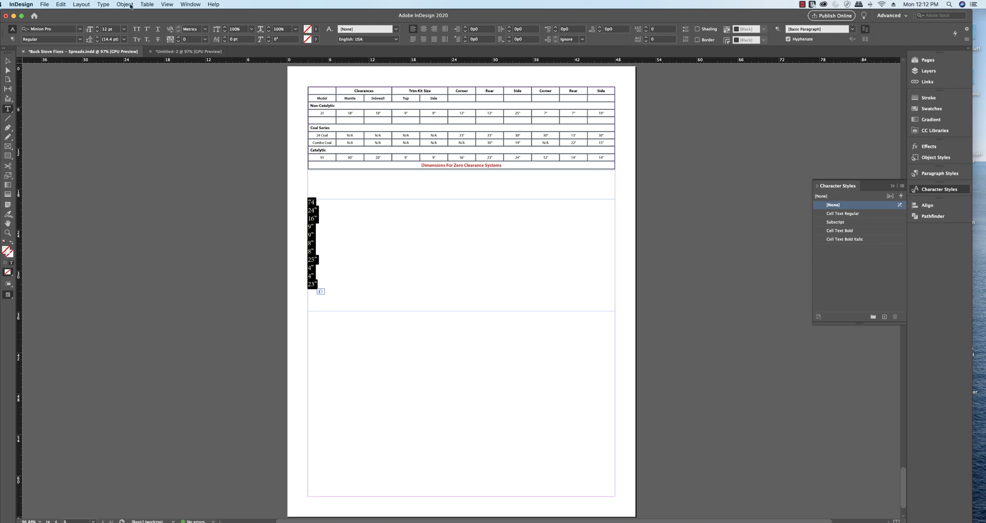
{"action": "left_click", "coordinate": [148, 5]}
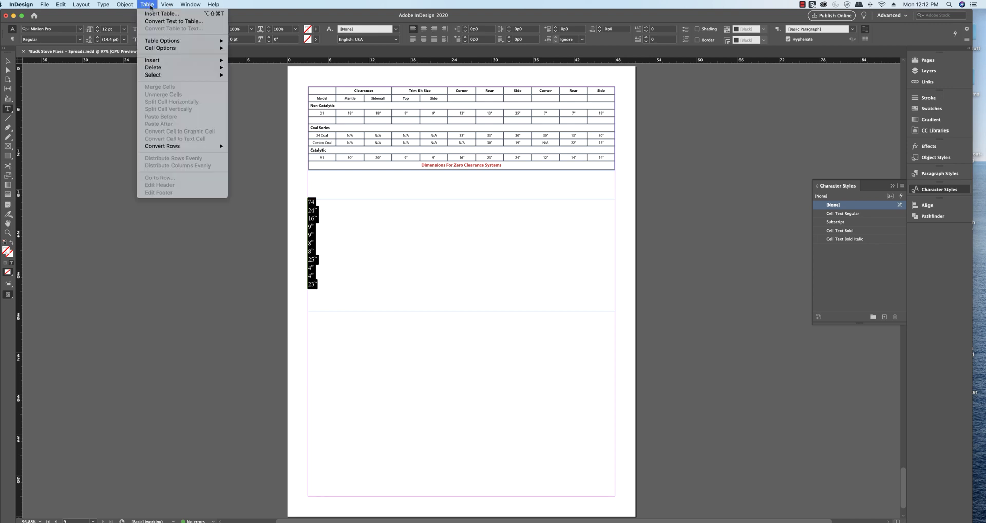
{"action": "left_click", "coordinate": [163, 21]}
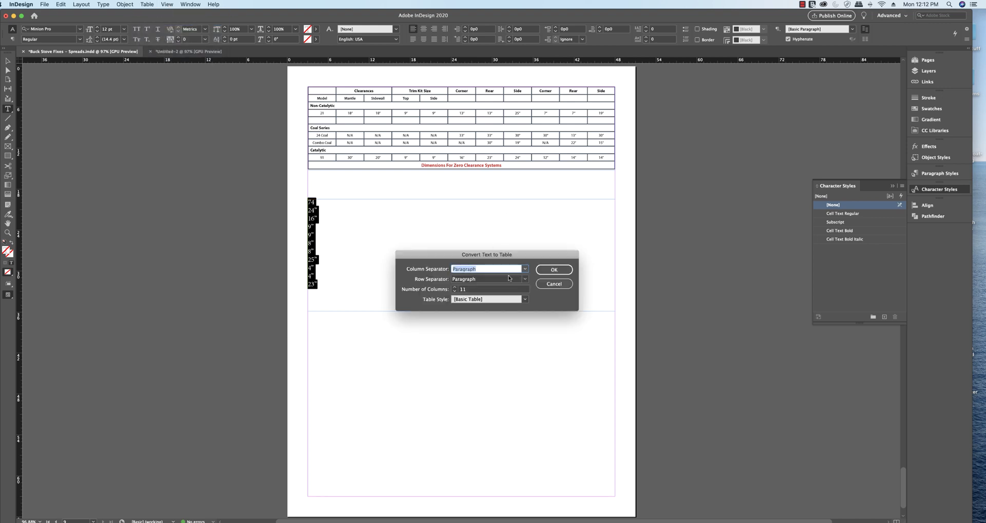
{"action": "left_click", "coordinate": [567, 266]}
{"action": "left_click_drag", "start_coordinate": [612, 204], "coordinate": [314, 210]}
{"action": "key", "text": "super+c"}
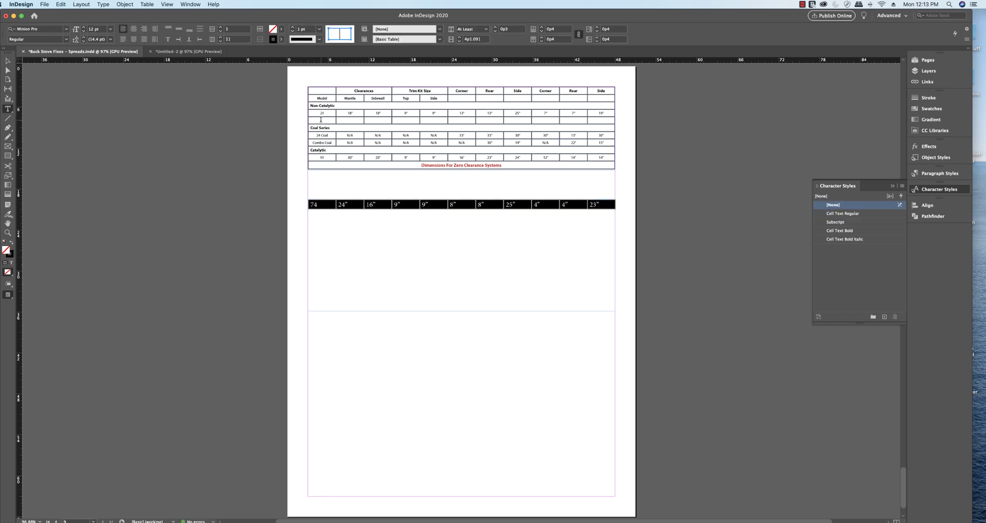
- Paste the Model 74 values into the second Non-Catalytic row with Cell Text Regular style
{"action": "left_click_drag", "start_coordinate": [321, 120], "coordinate": [598, 121]}
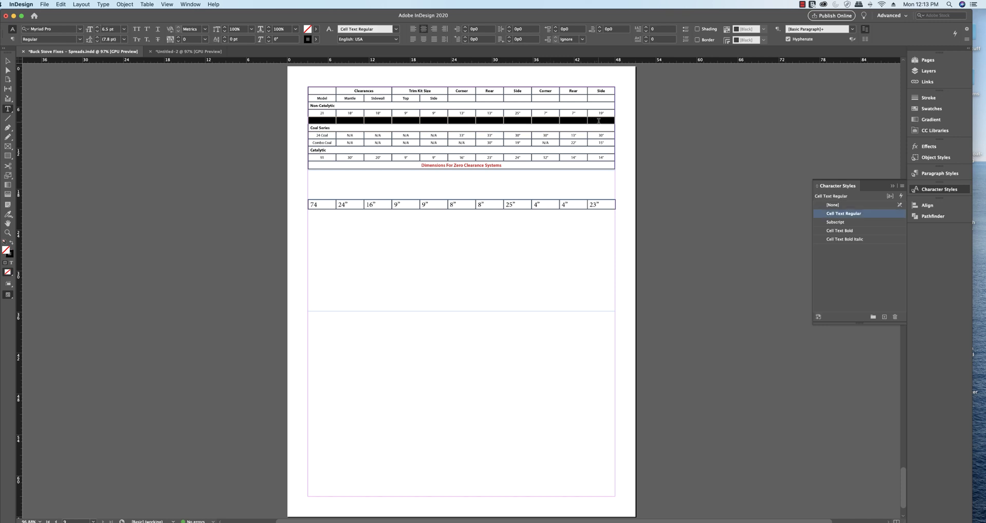
{"action": "key", "text": "super+v"}
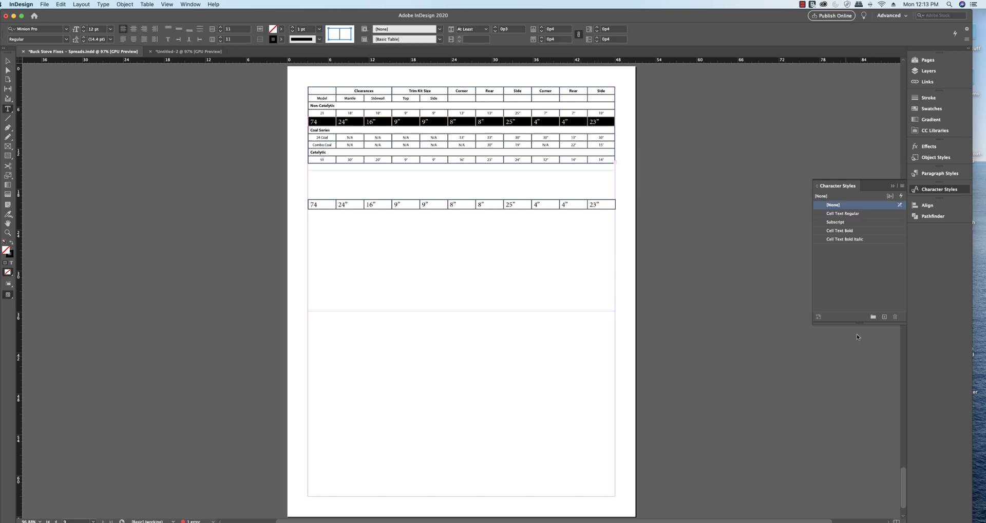
{"action": "left_click", "coordinate": [846, 214]}
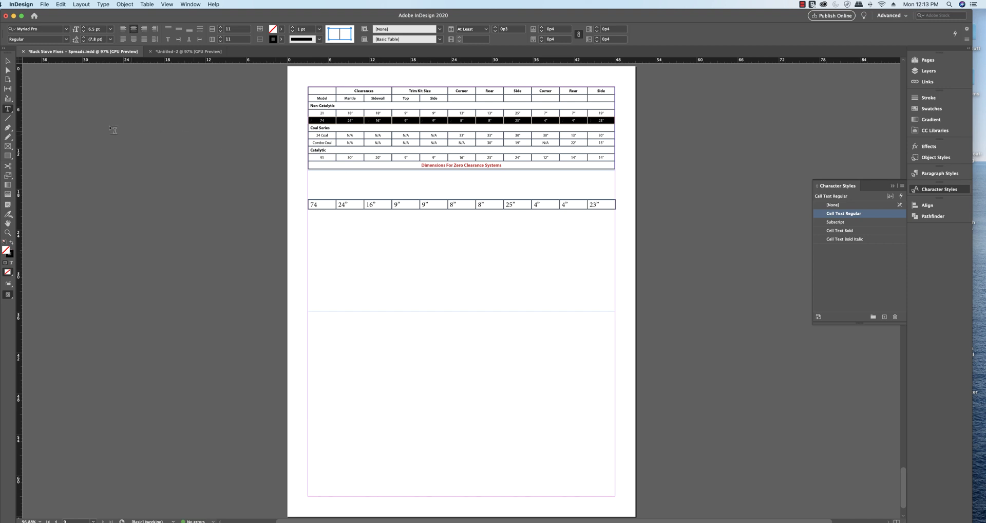
- Delete the frame holding the scratch Model 74 table
{"action": "left_click", "coordinate": [8, 61]}
{"action": "left_click", "coordinate": [480, 250]}
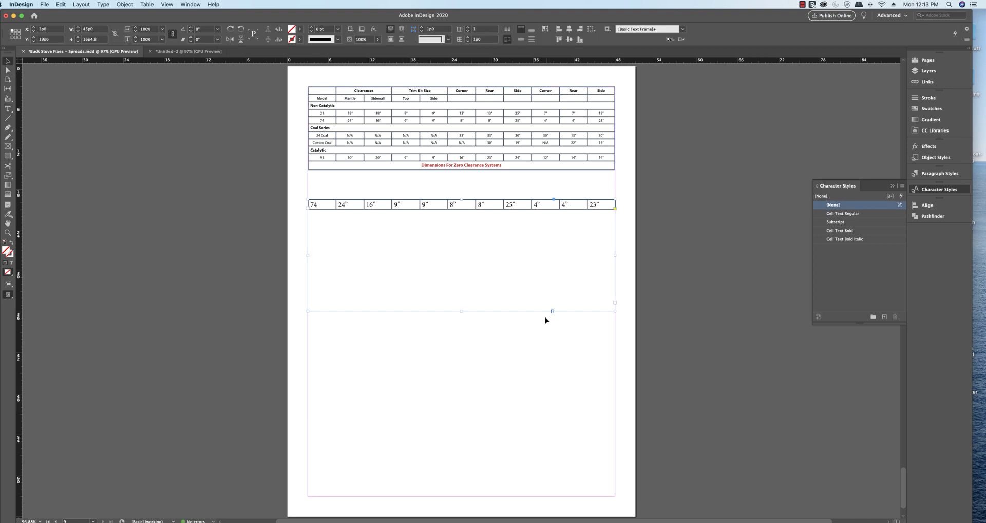
{"action": "key", "text": "Delete"}
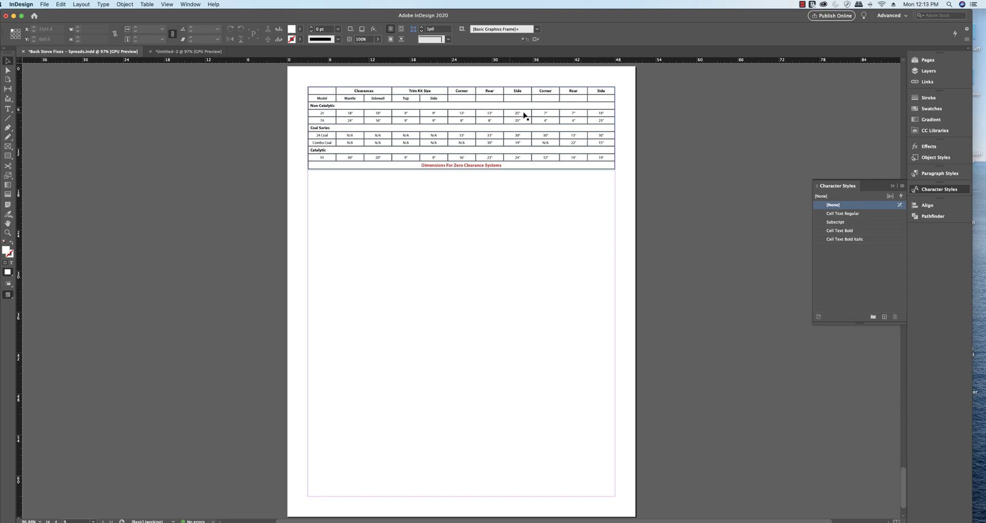
- Delete the working table frame on the last page and close the Character Styles panel
{"action": "left_click_drag", "start_coordinate": [559, 241], "coordinate": [415, 80]}
{"action": "key", "text": "Delete"}
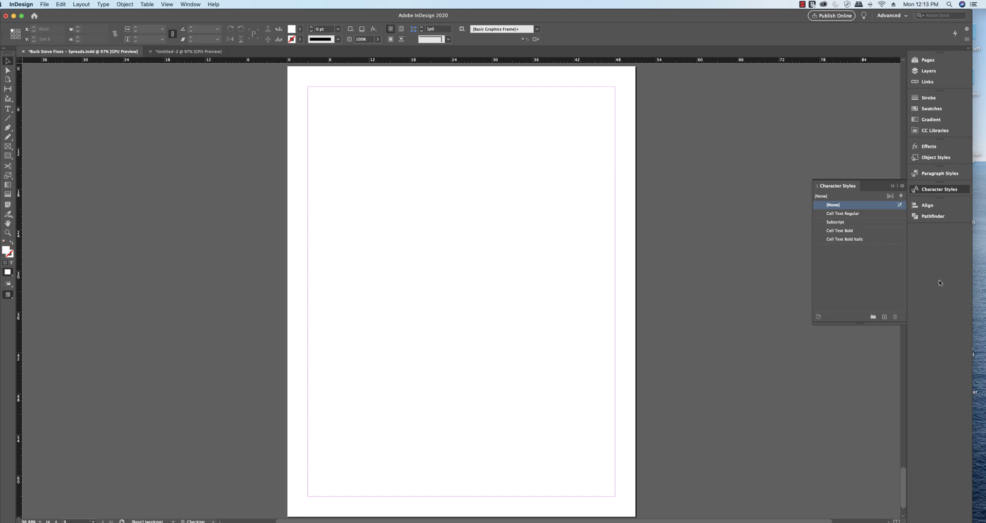
{"action": "left_click", "coordinate": [893, 187]}
- Switch to Preview screen mode and scroll up to the Across America cover page
{"action": "left_click_drag", "start_coordinate": [902, 490], "coordinate": [907, 432]}
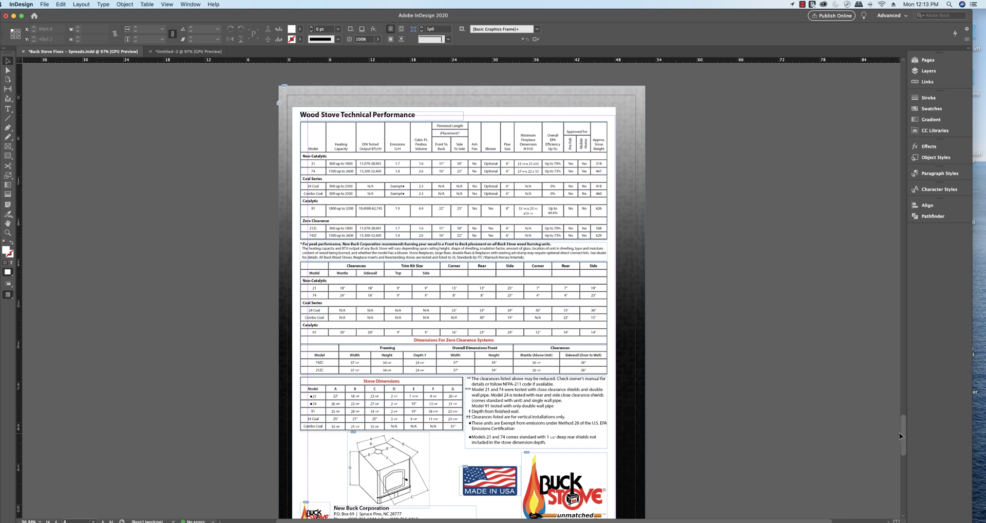
{"action": "scroll", "coordinate": [524, 394], "scroll_direction": "down", "scroll_amount": 3}
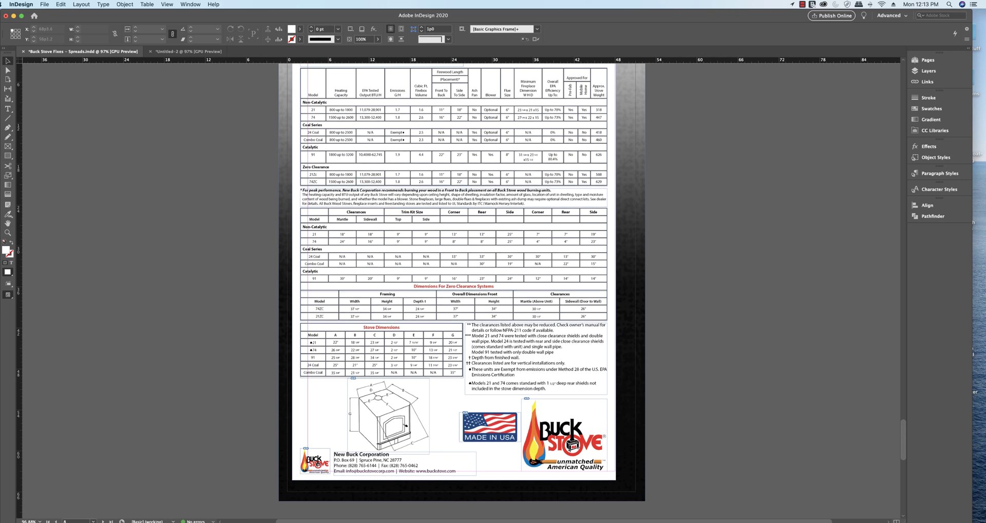
{"action": "left_click", "coordinate": [8, 294]}
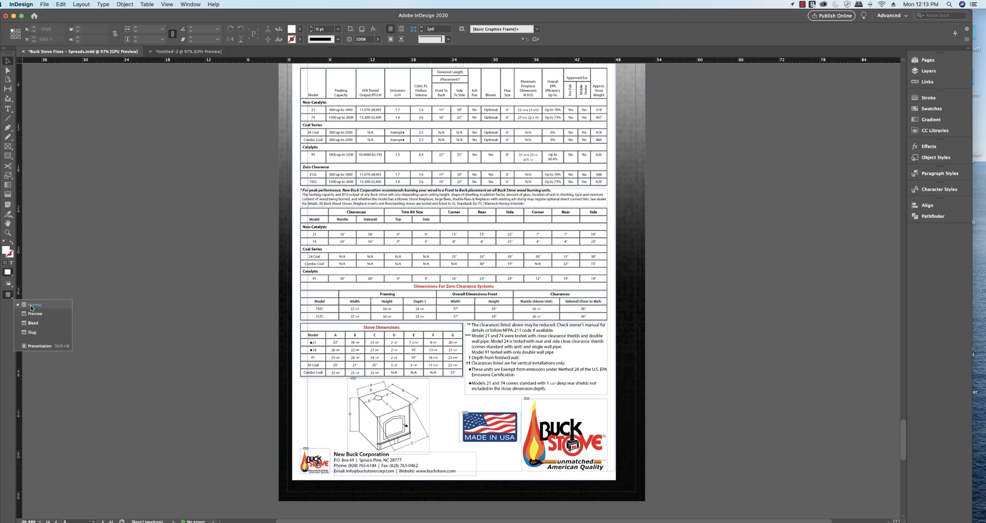
{"action": "left_click", "coordinate": [35, 314]}
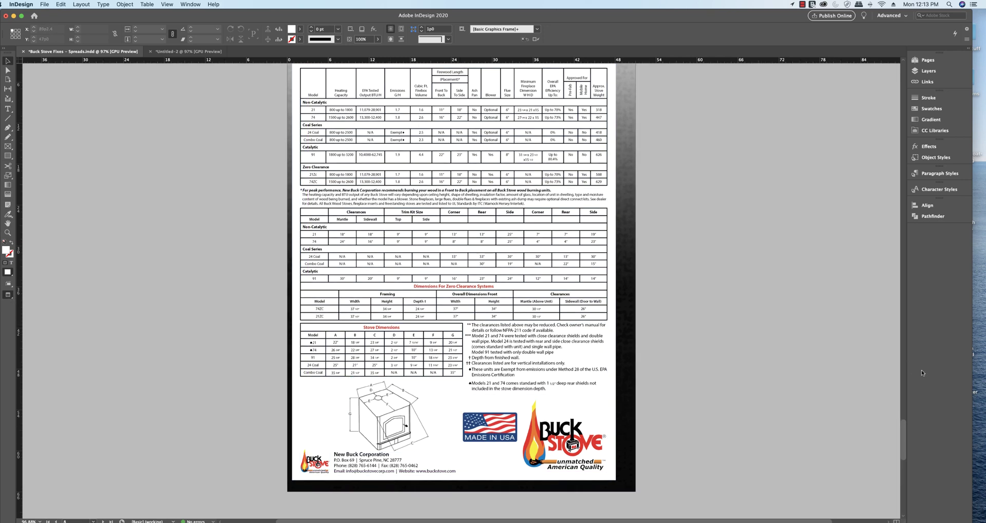
{"action": "left_click_drag", "start_coordinate": [907, 438], "coordinate": [905, 103]}
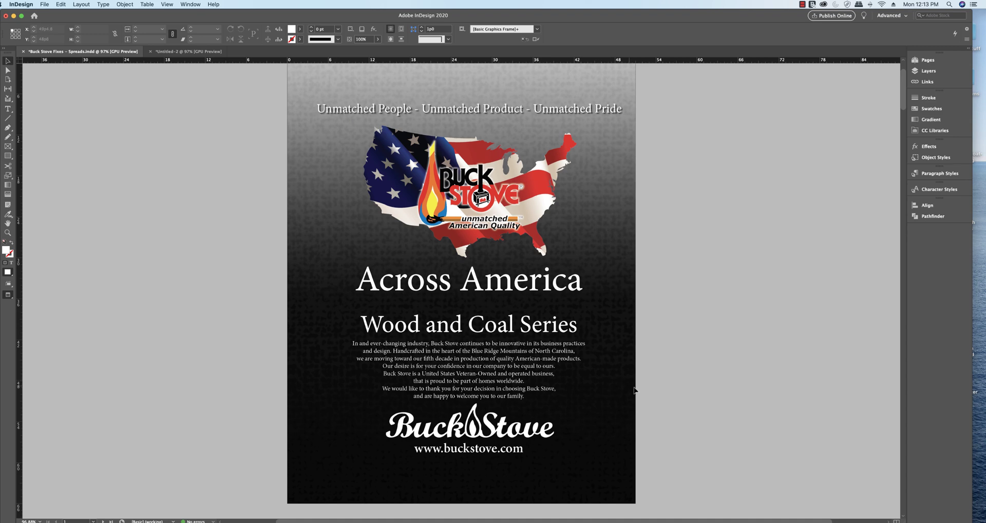
{"action": "key", "text": "super+Tab"}
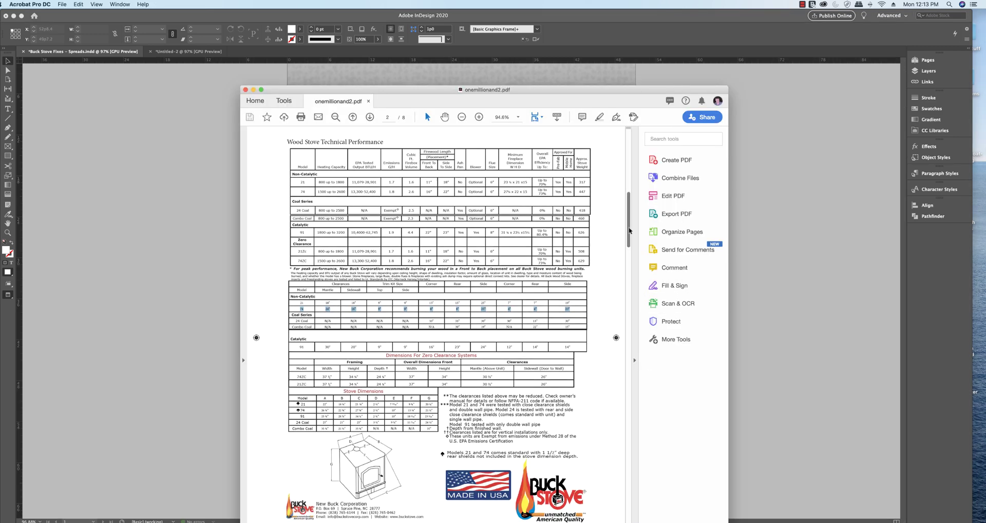
{"action": "left_click_drag", "start_coordinate": [629, 231], "coordinate": [629, 165]}
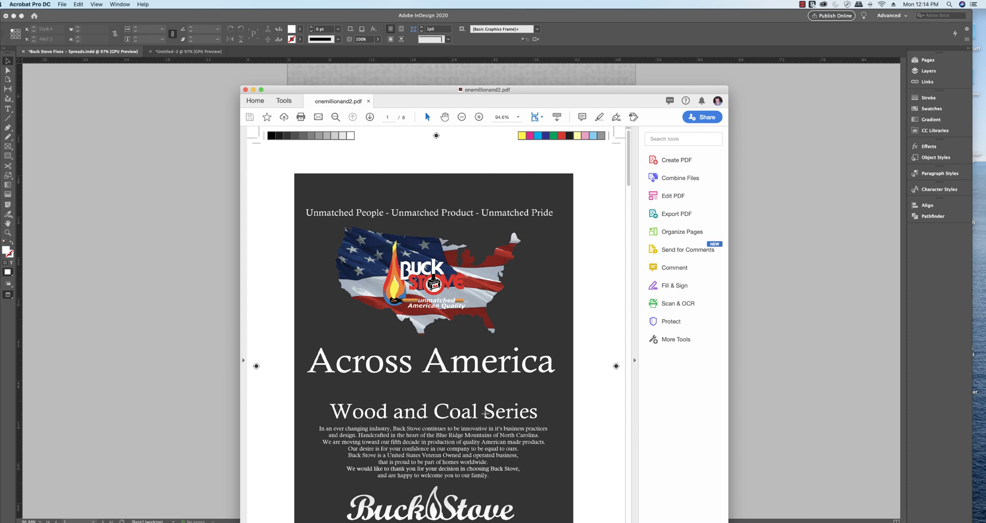
{"action": "left_click", "coordinate": [24, 329]}
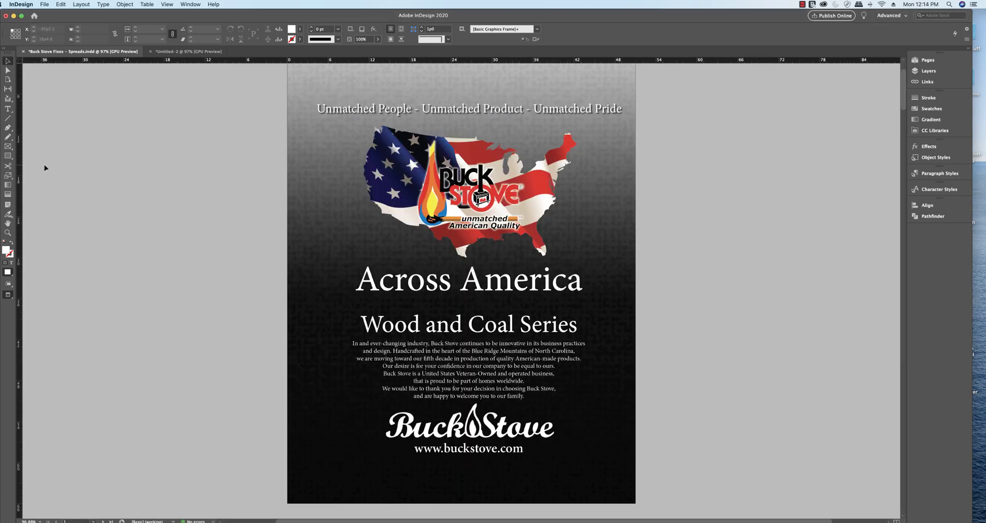
- Zoom in on the cover logo, then scroll to the spec page with the filled 21 and 74 rows
{"action": "left_click", "coordinate": [7, 232]}
{"action": "left_click_drag", "start_coordinate": [365, 165], "coordinate": [428, 152]}
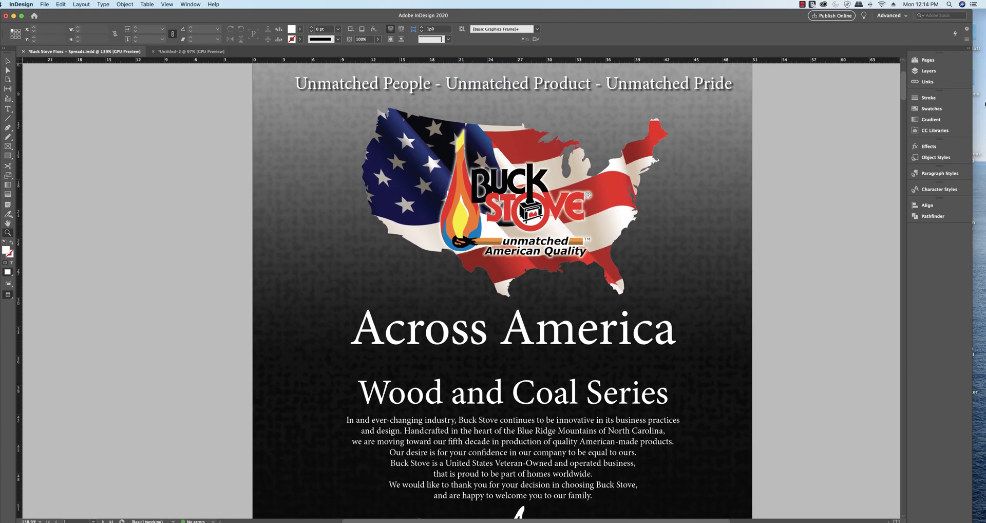
{"action": "left_click_drag", "start_coordinate": [906, 80], "coordinate": [889, 435]}
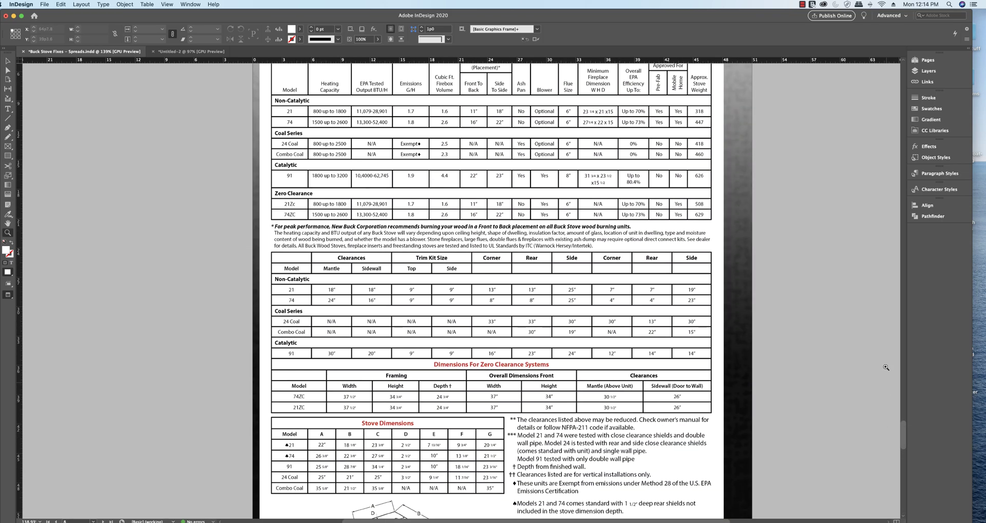